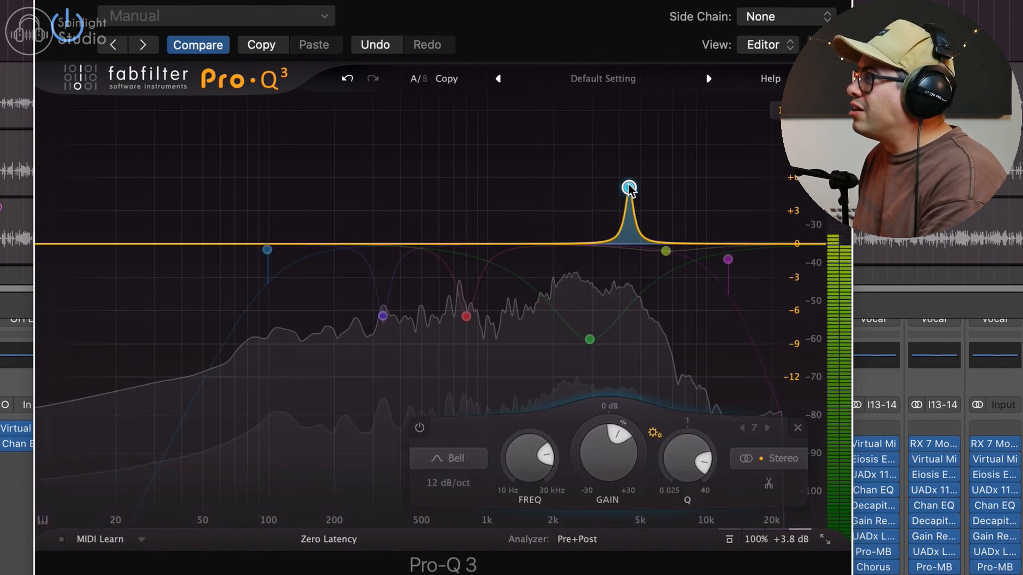
- Delete the narrow boost band used for sweeping around 4.5 kHz
{"action": "right_click", "coordinate": [631, 185]}
{"action": "left_click", "coordinate": [671, 338]}
- Lower the gain of the 2940.8 Hz bell to -7.28 dB during playback and compare the band disabled and enabled
{"action": "mouse_move", "coordinate": [589, 342]}
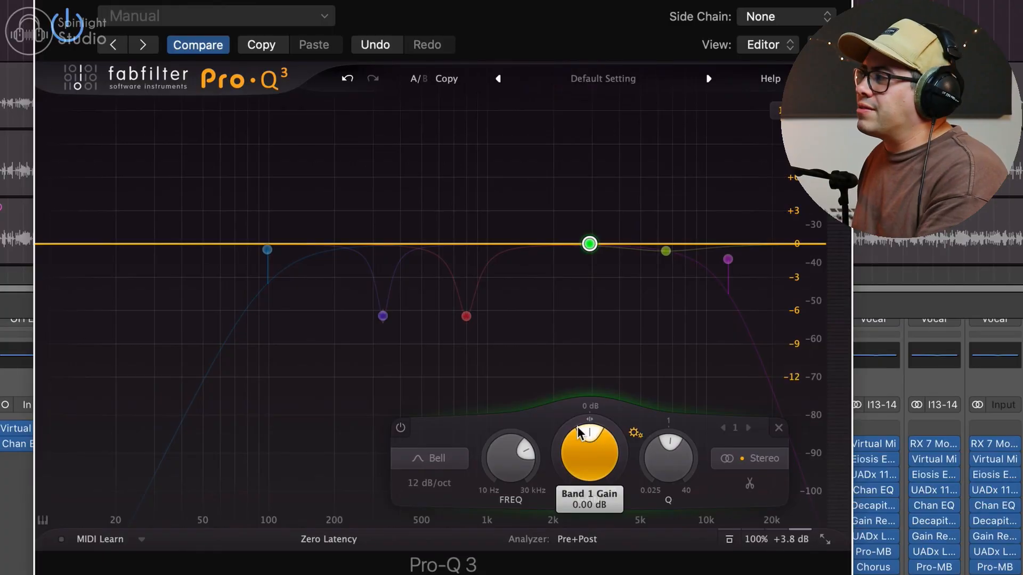
{"action": "key", "text": "space"}
{"action": "left_click_drag", "start_coordinate": [589, 435], "coordinate": [586, 446]}
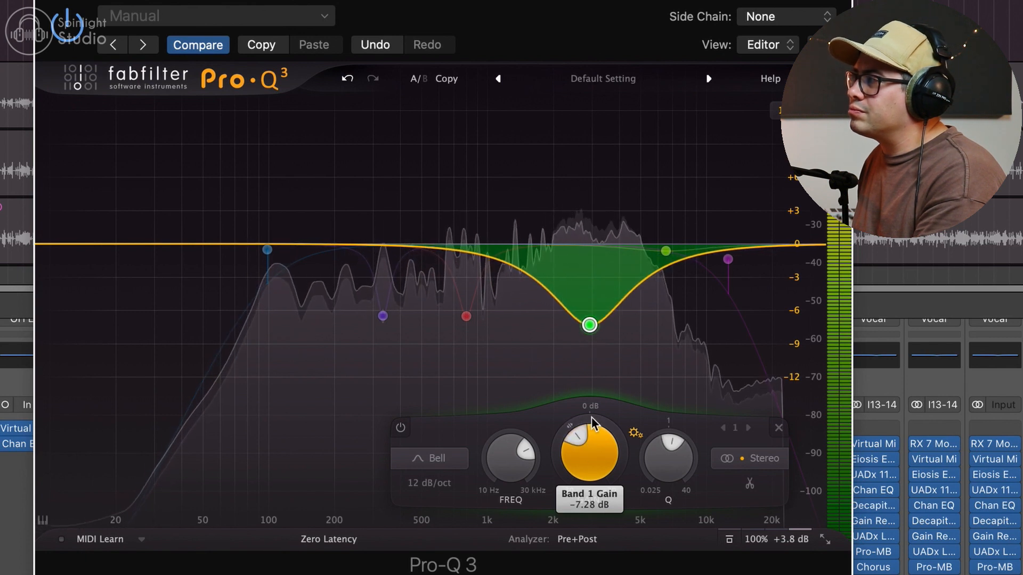
{"action": "left_click", "coordinate": [590, 326], "text": "alt"}
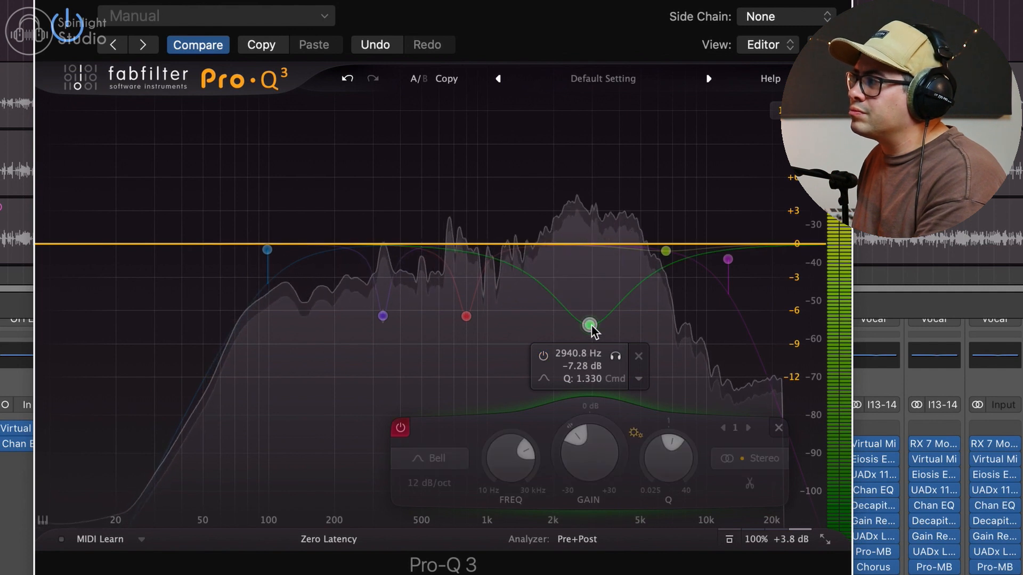
{"action": "left_click", "coordinate": [591, 326], "text": "alt"}
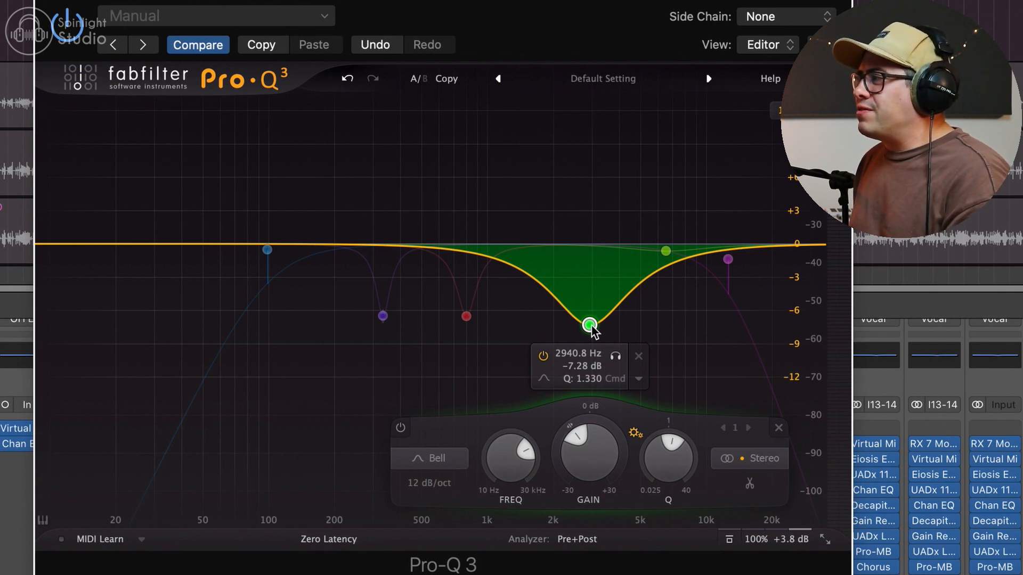
- Enable the 12 dB/oct low-cut band and adjust it to 100.31 Hz with a Q of 1.016 during playback
{"action": "left_click", "coordinate": [266, 254], "text": "alt"}
{"action": "key", "text": "space"}
{"action": "mouse_move", "coordinate": [269, 253]}
{"action": "left_mouse_down"}
{"action": "mouse_move", "coordinate": [211, 246]}
{"action": "mouse_move", "coordinate": [268, 244]}
{"action": "left_mouse_up"}
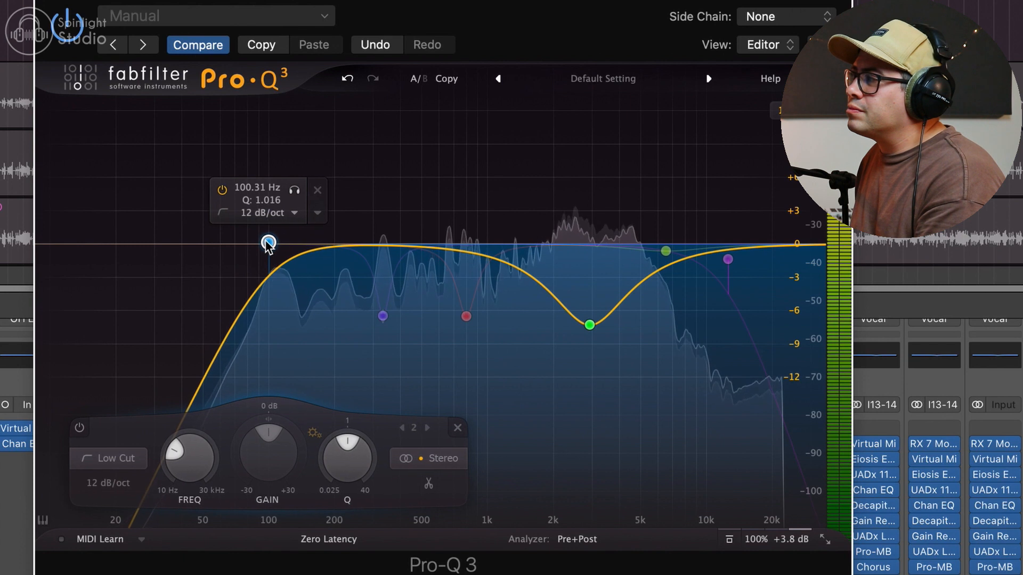
{"action": "key", "text": "space"}
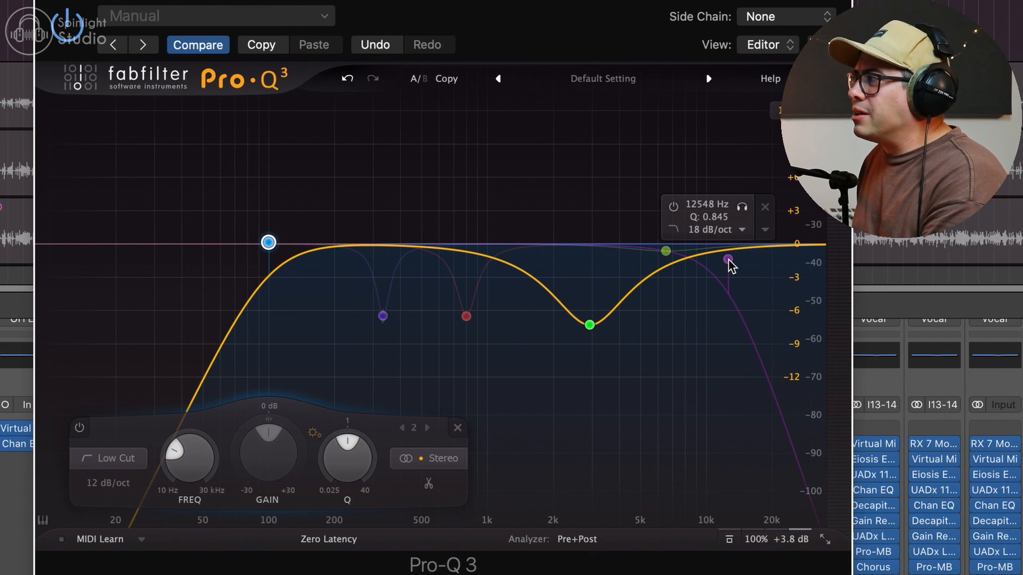
- Enable the 18 dB/oct high-cut band during playback and adjust it to 12091 Hz with a Q of 0.853
{"action": "key", "text": "space"}
{"action": "mouse_move", "coordinate": [728, 261]}
{"action": "left_mouse_down"}
{"action": "mouse_move", "coordinate": [783, 256]}
{"action": "mouse_move", "coordinate": [717, 257]}
{"action": "mouse_move", "coordinate": [727, 250]}
{"action": "mouse_move", "coordinate": [727, 267]}
{"action": "left_mouse_up"}
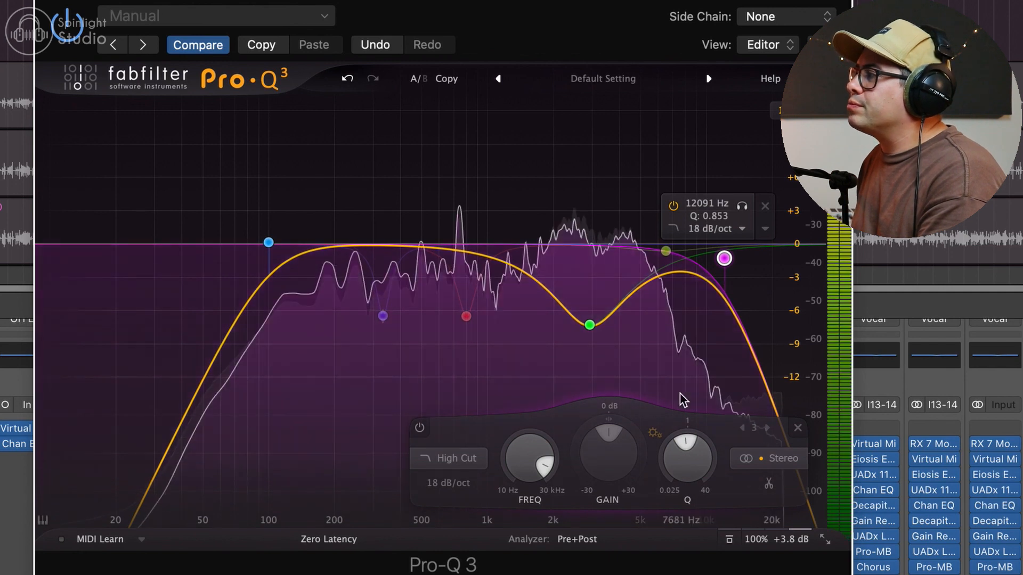
- Compare the sound with the EQ's output bypassed and active, and stop playback
{"action": "left_click", "coordinate": [726, 541]}
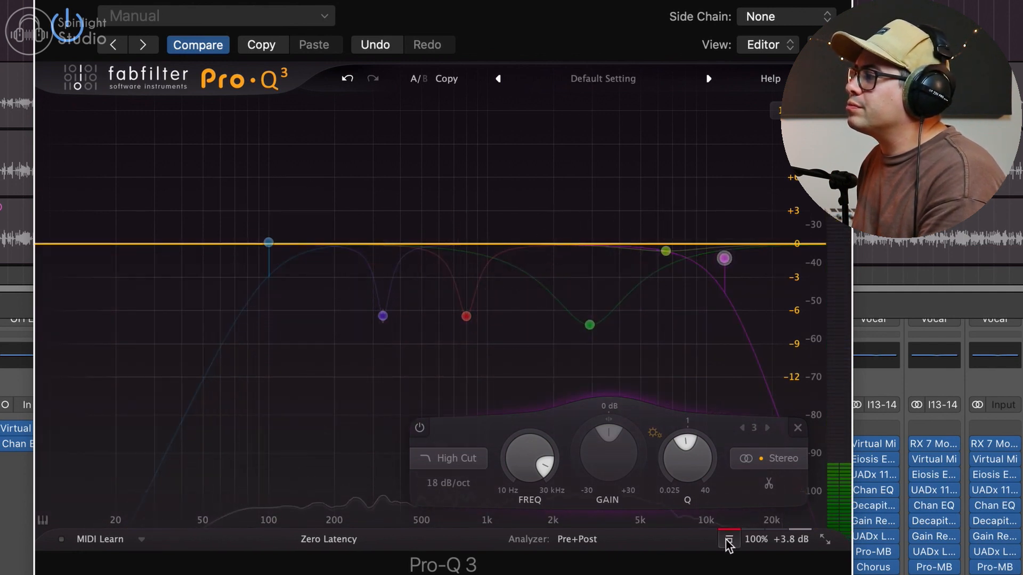
{"action": "left_click", "coordinate": [728, 540]}
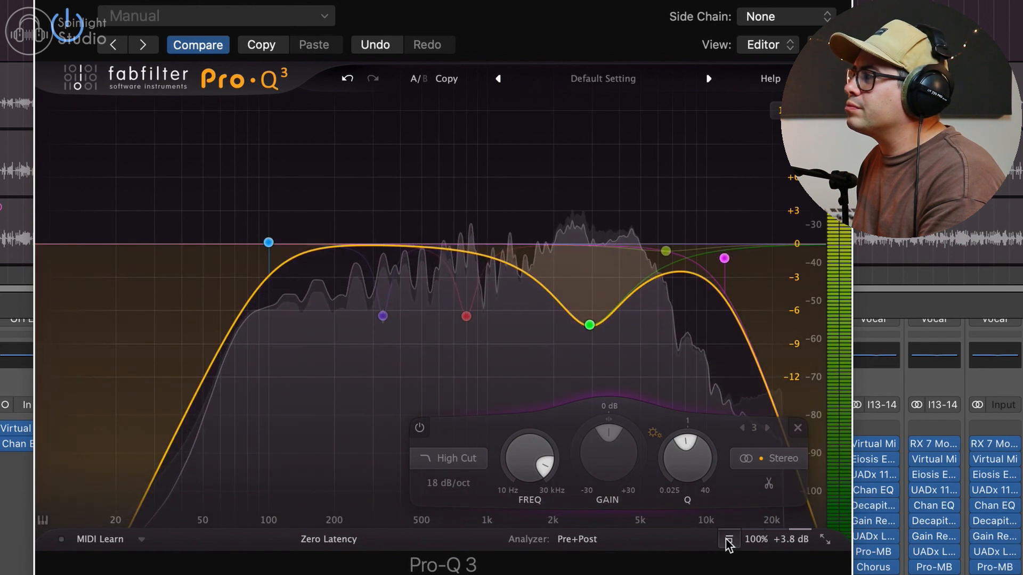
{"action": "key", "text": "space"}
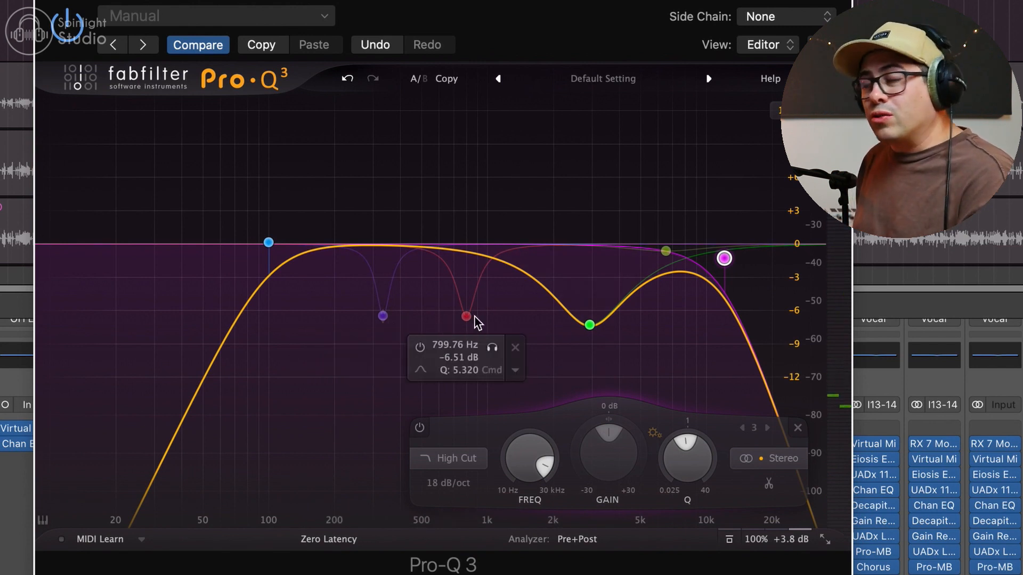
- Enable the 799.76 Hz bell during playback and set its gain to about -6 dB
{"action": "key", "text": "space"}
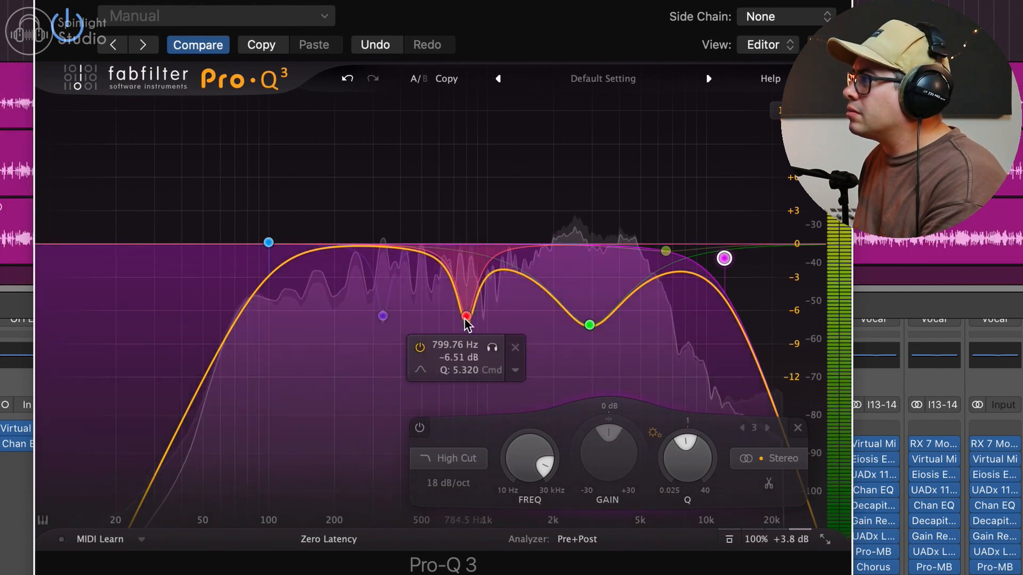
{"action": "left_click", "coordinate": [466, 316]}
{"action": "left_click_drag", "start_coordinate": [472, 447], "coordinate": [449, 417]}
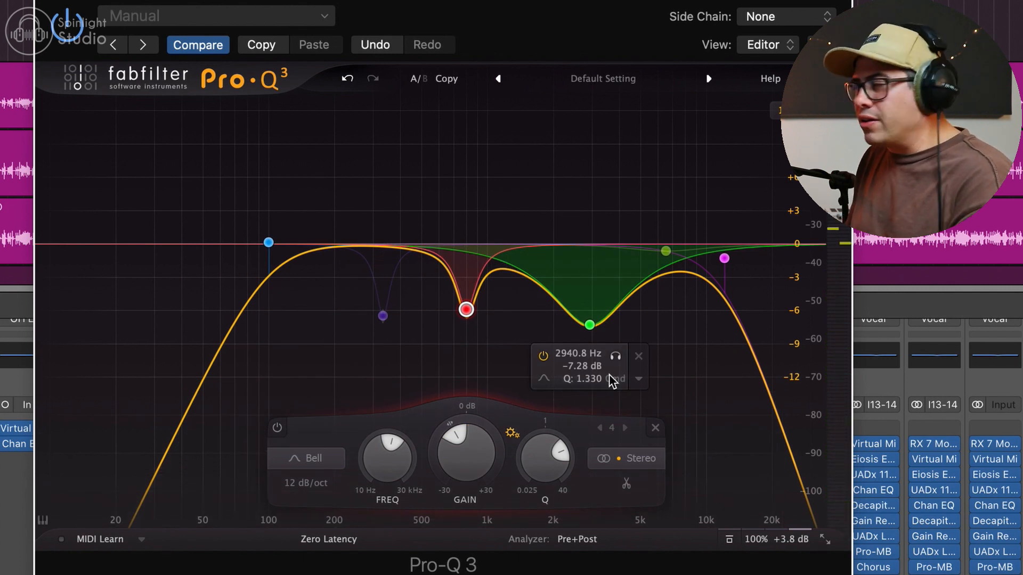
- Enable the 333.23 Hz bell cut, compare it off and on during playback, and leave it enabled with no band selected
{"action": "mouse_move", "coordinate": [382, 316]}
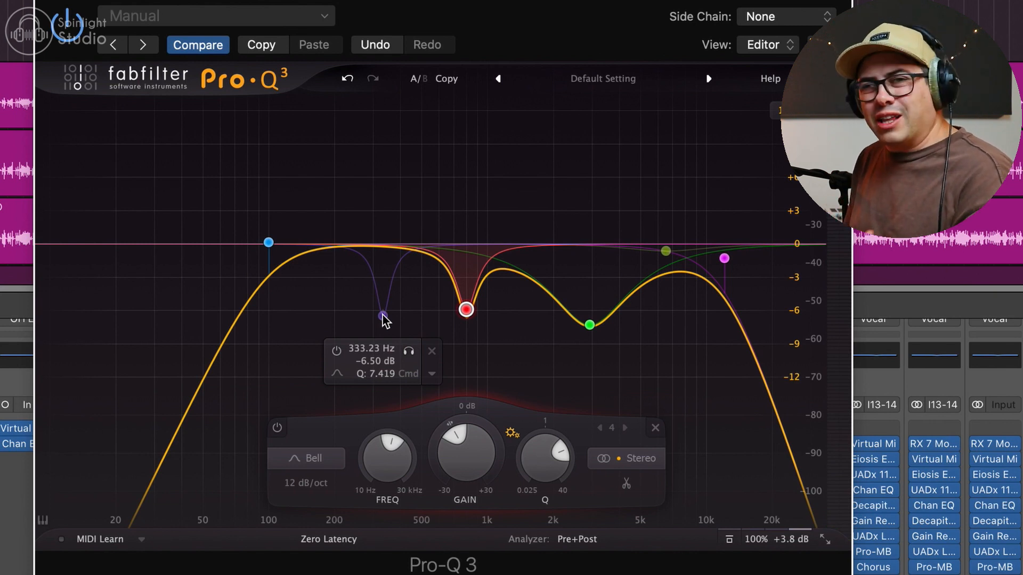
{"action": "key", "text": "space"}
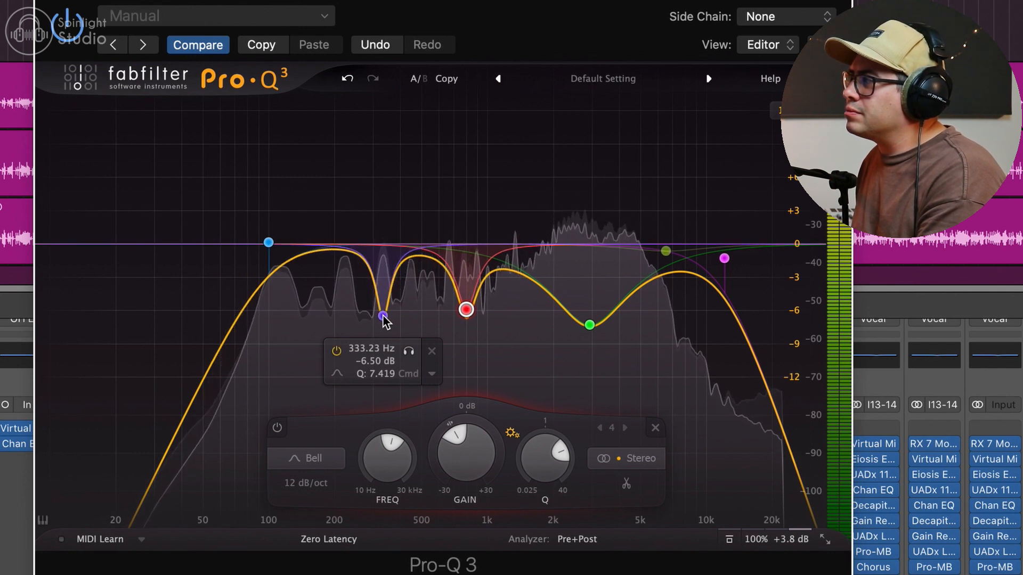
{"action": "double_click", "coordinate": [383, 317]}
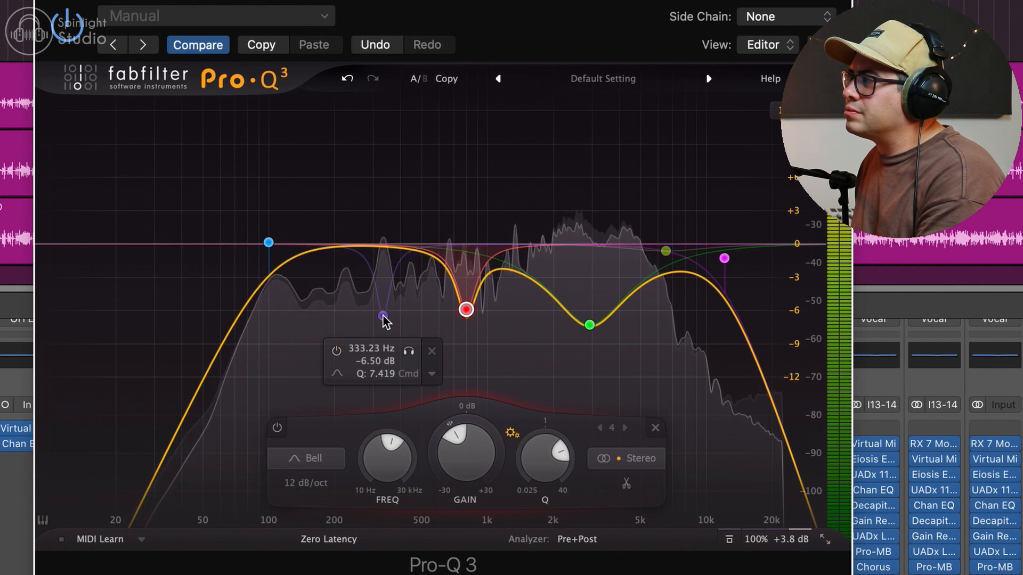
{"action": "double_click", "coordinate": [383, 316]}
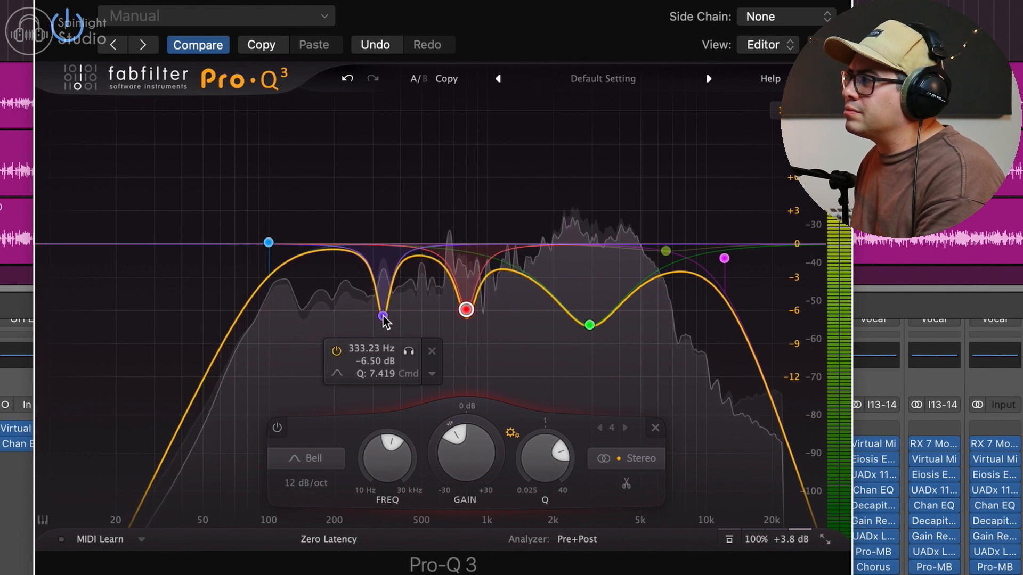
{"action": "left_click", "coordinate": [440, 407]}
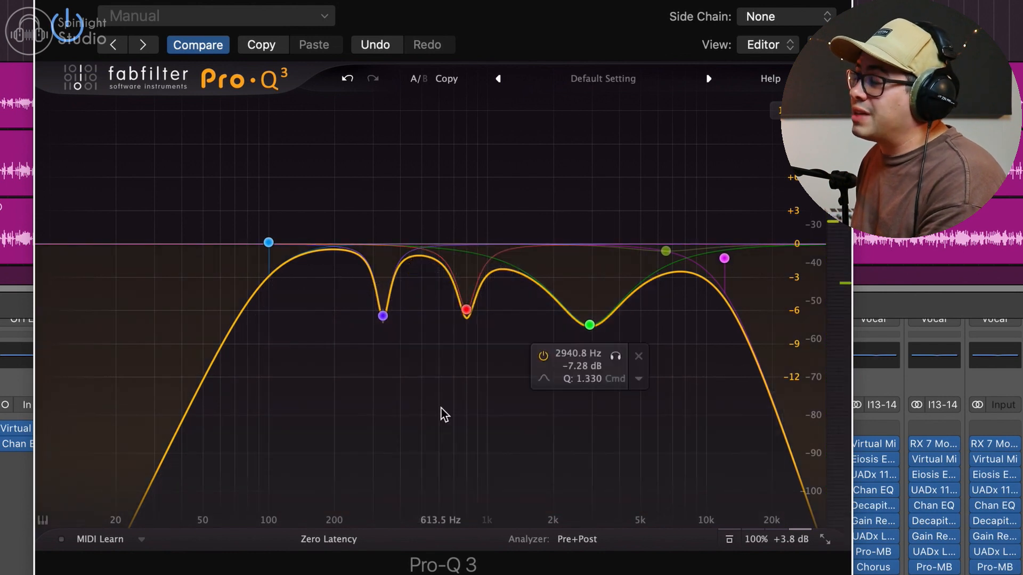
- Compare the complete five-band EQ curve against the bypassed signal twice during playback
{"action": "mouse_move", "coordinate": [787, 538]}
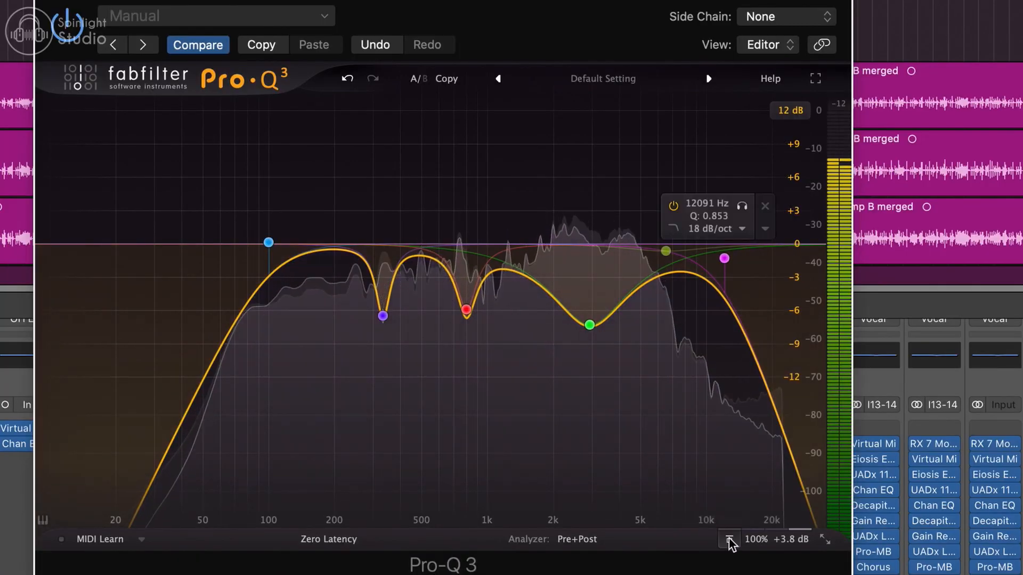
{"action": "left_click", "coordinate": [729, 539]}
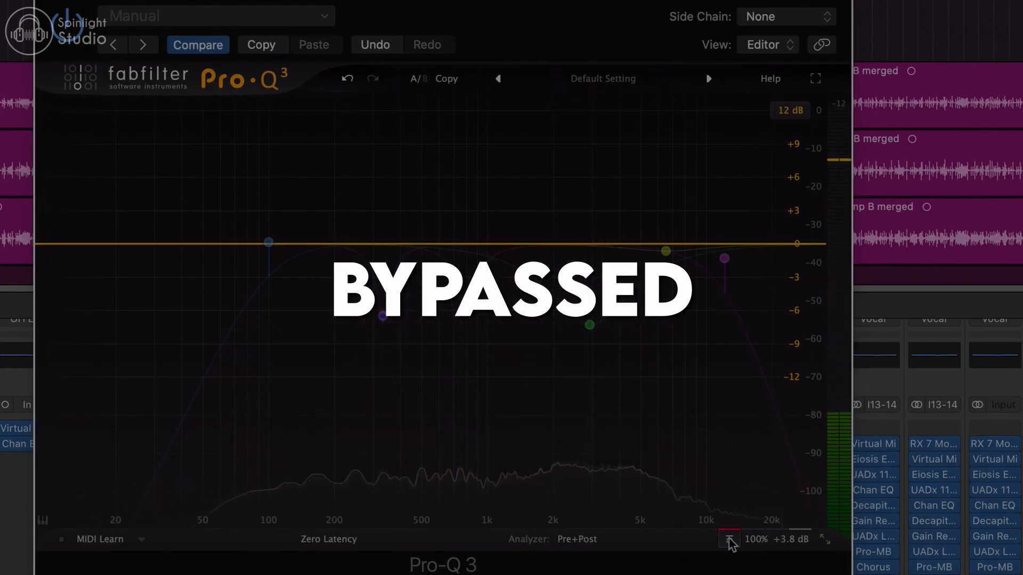
{"action": "left_click", "coordinate": [730, 539]}
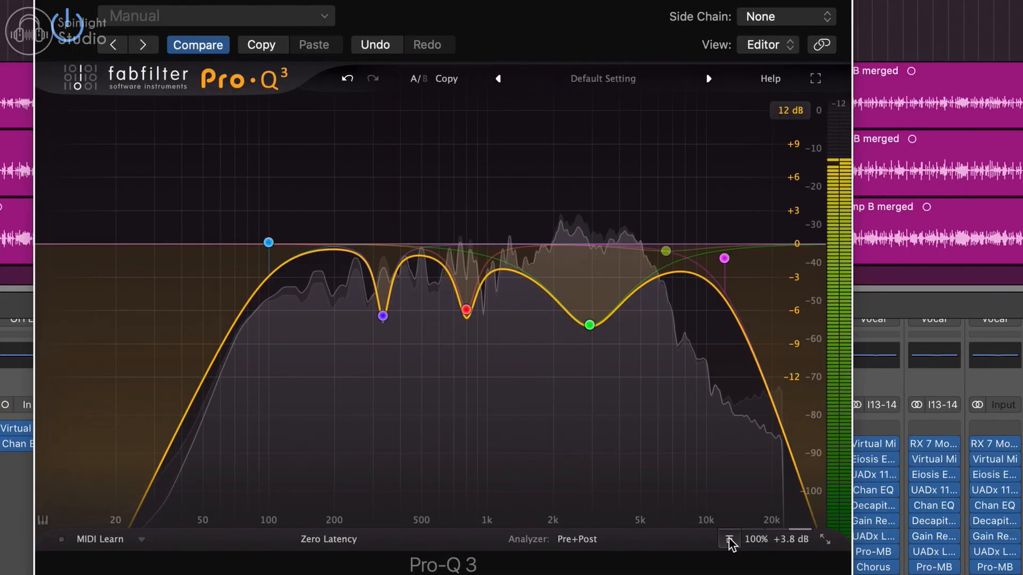
{"action": "left_click", "coordinate": [729, 540]}
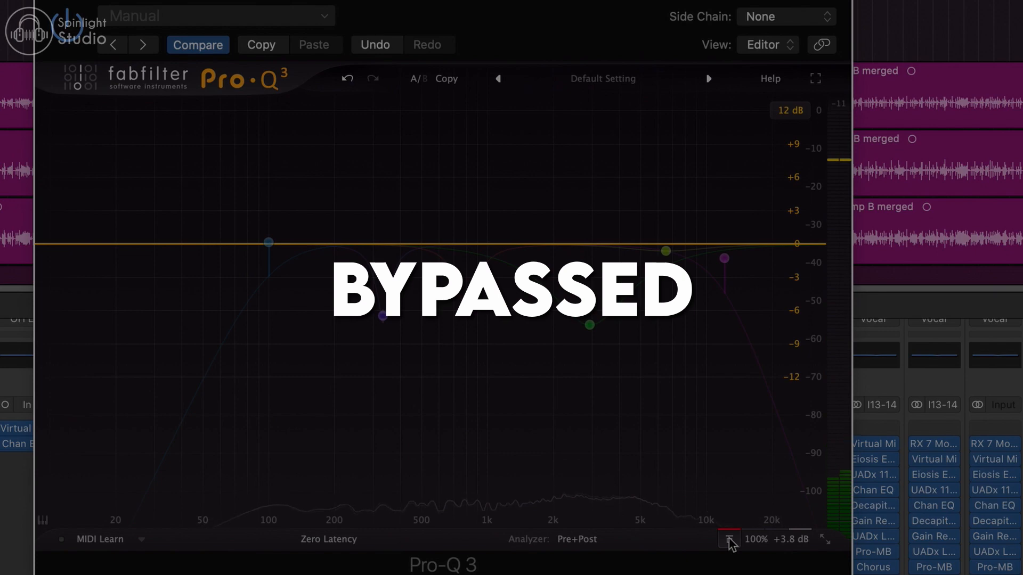
{"action": "left_click", "coordinate": [729, 540]}
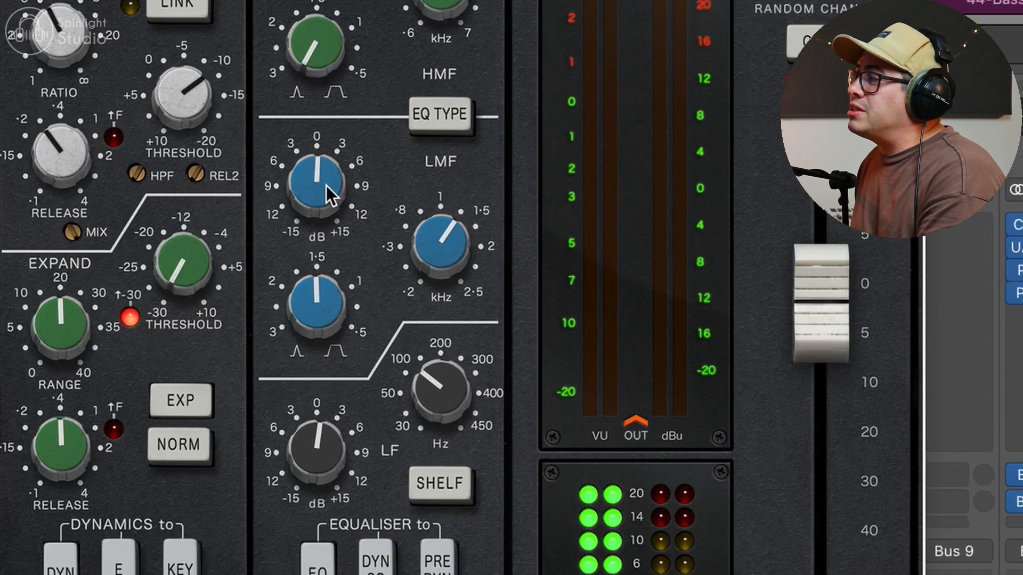
- Lower the compressor threshold on the SSL 4000 E channel strip to about -12 dB and compare the plugin bypassed and active
{"action": "mouse_move", "coordinate": [344, 296]}
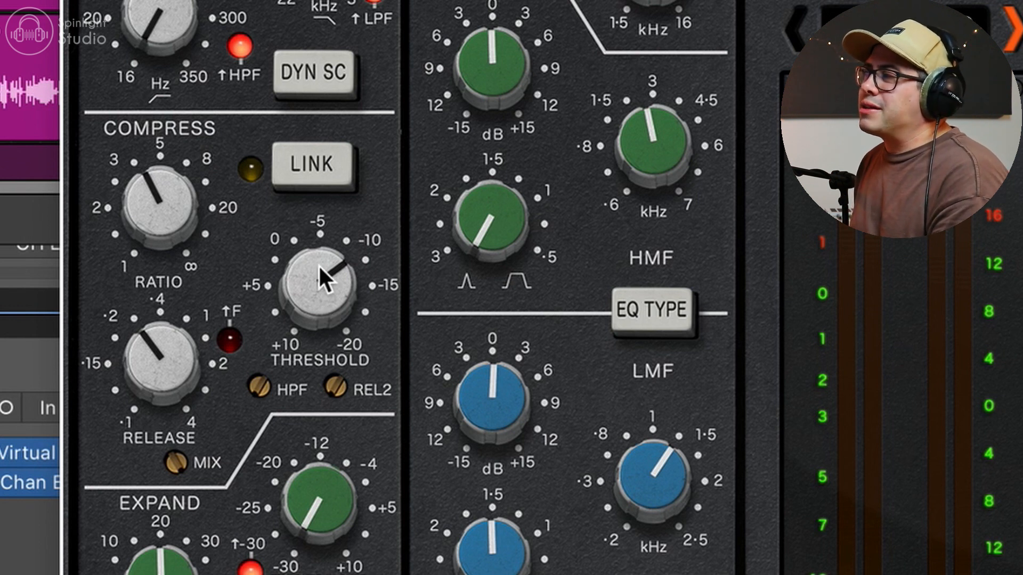
{"action": "left_click_drag", "start_coordinate": [318, 264], "coordinate": [306, 125]}
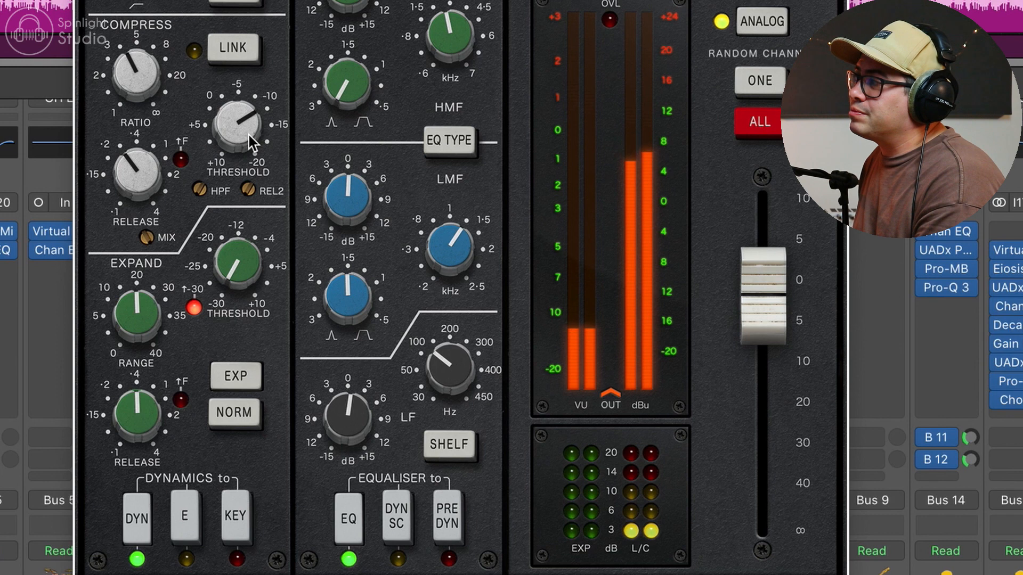
{"action": "mouse_move", "coordinate": [334, 296]}
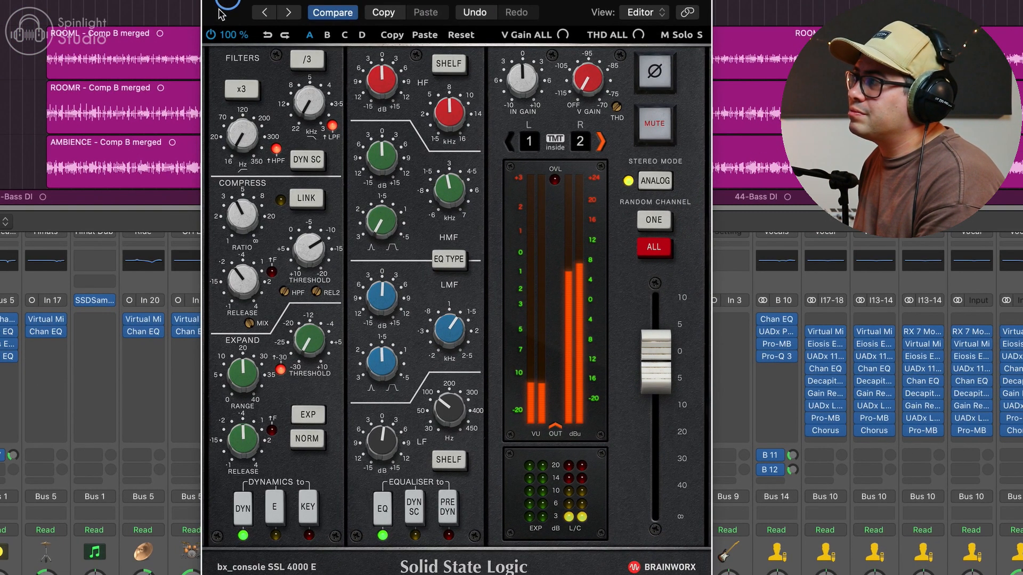
{"action": "left_click", "coordinate": [224, 5]}
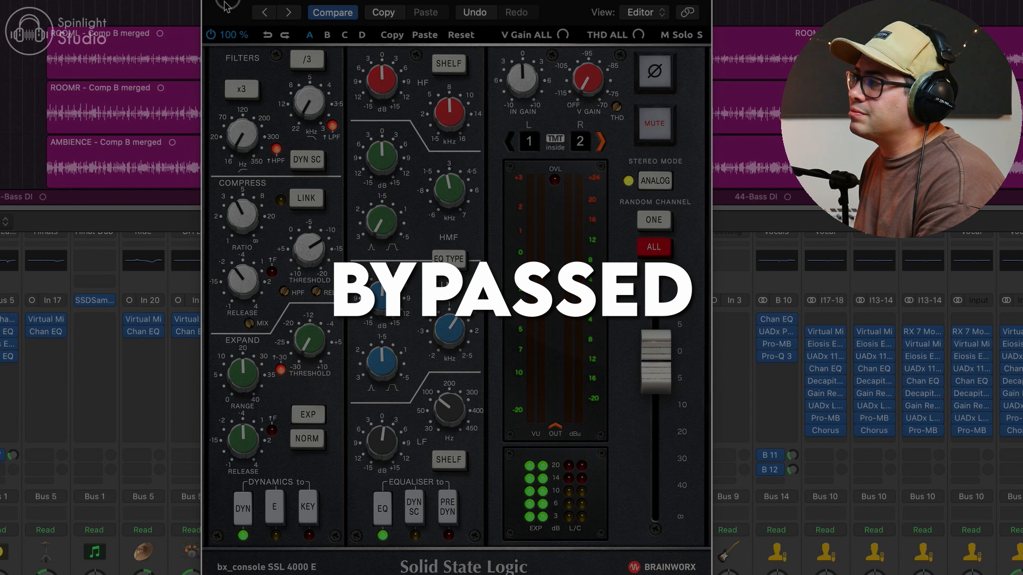
{"action": "left_click", "coordinate": [223, 6]}
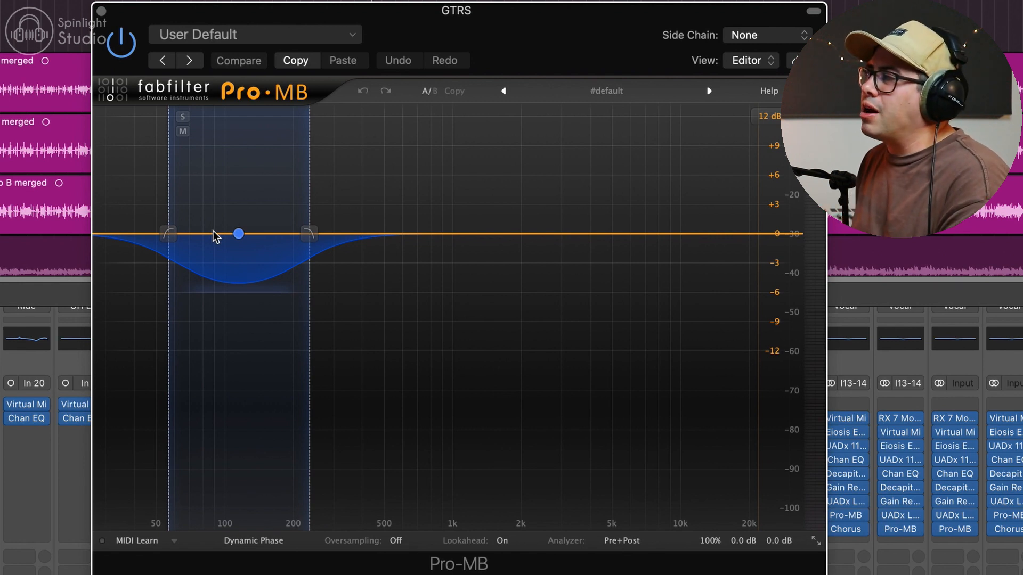
- Show the low band's compression settings in Pro-MB and play the guitars through the full plugin chain
{"action": "left_click", "coordinate": [240, 235]}
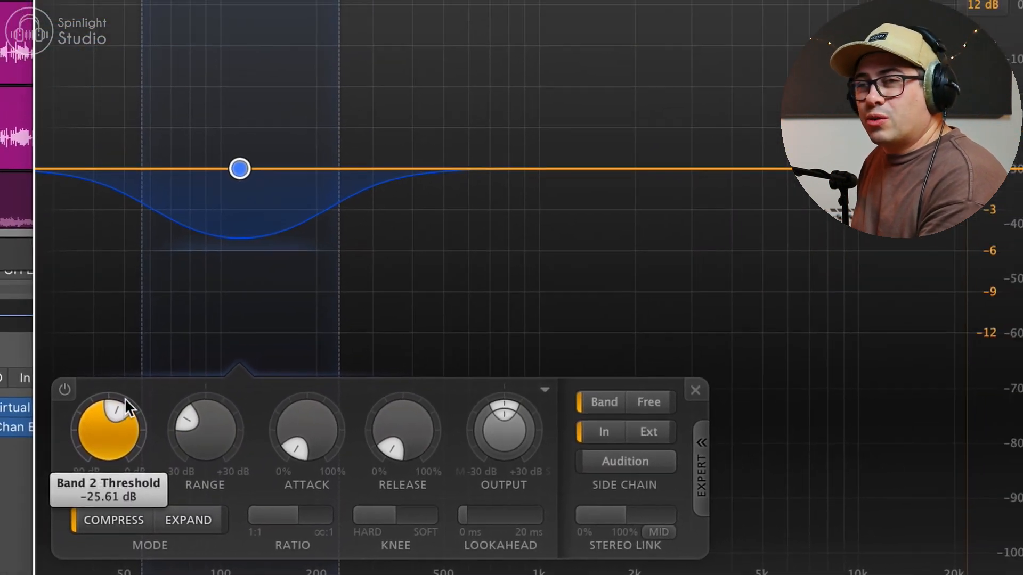
{"action": "mouse_move", "coordinate": [125, 398]}
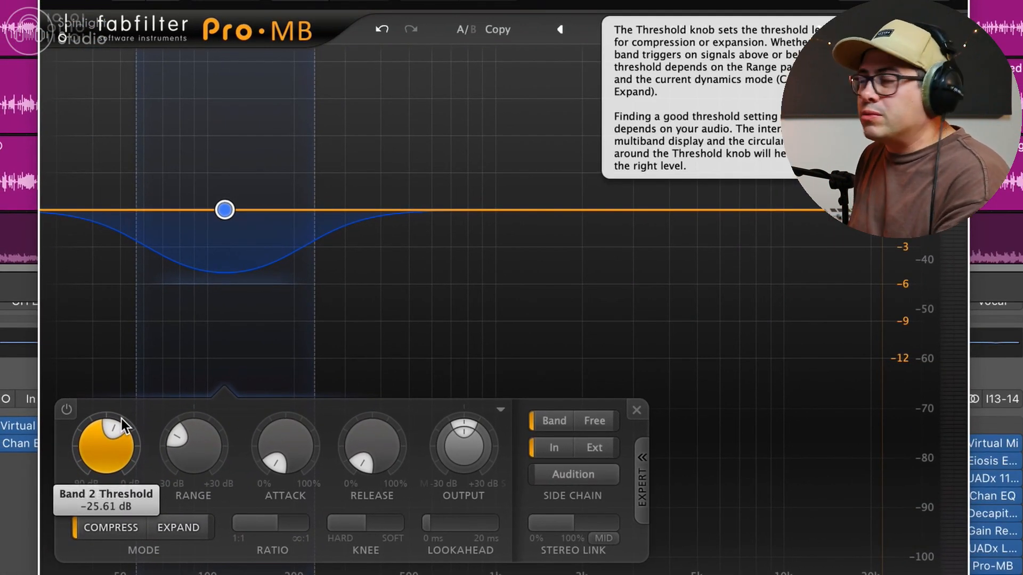
{"action": "key", "text": "space"}
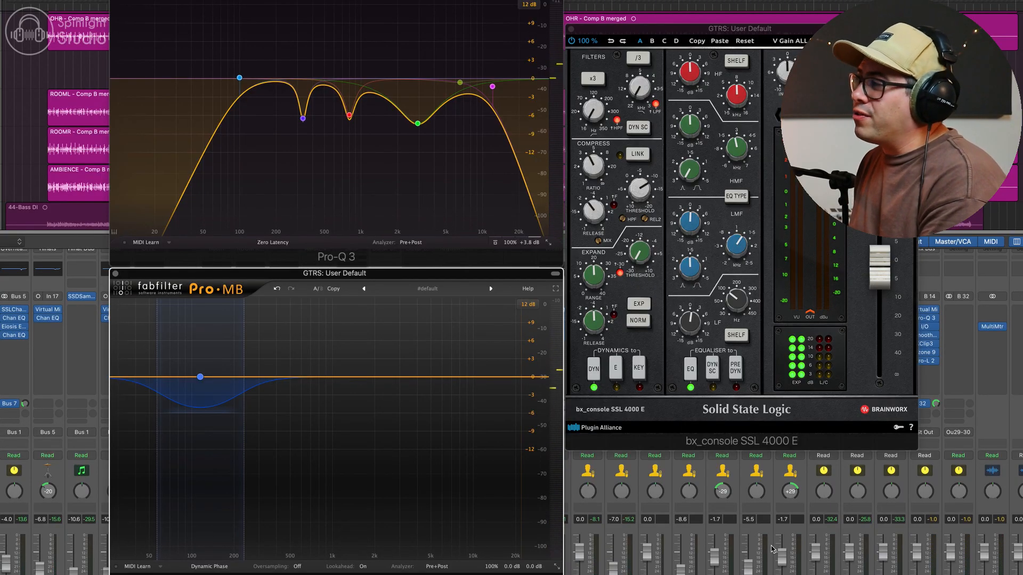
{"action": "key", "text": "space"}
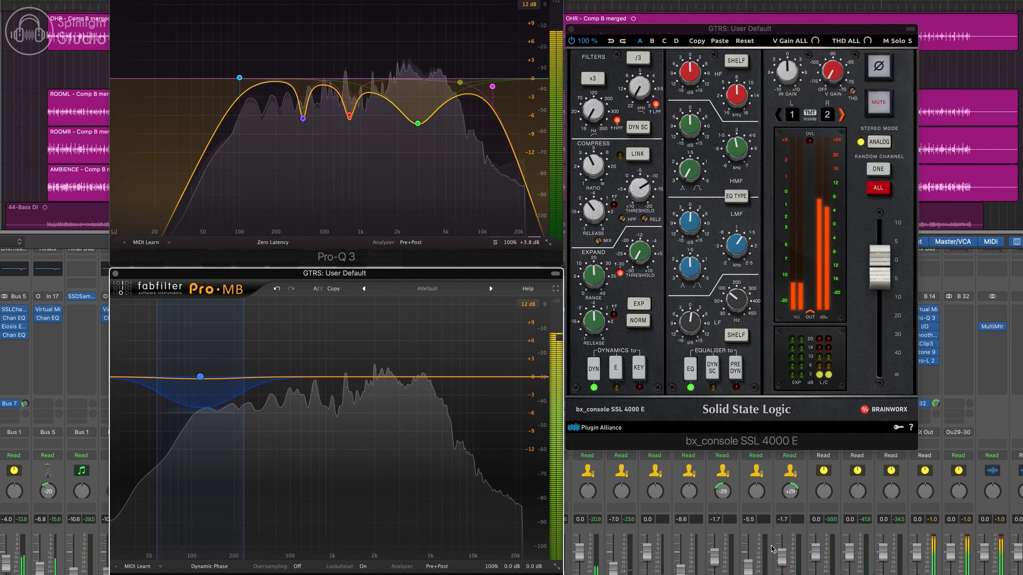